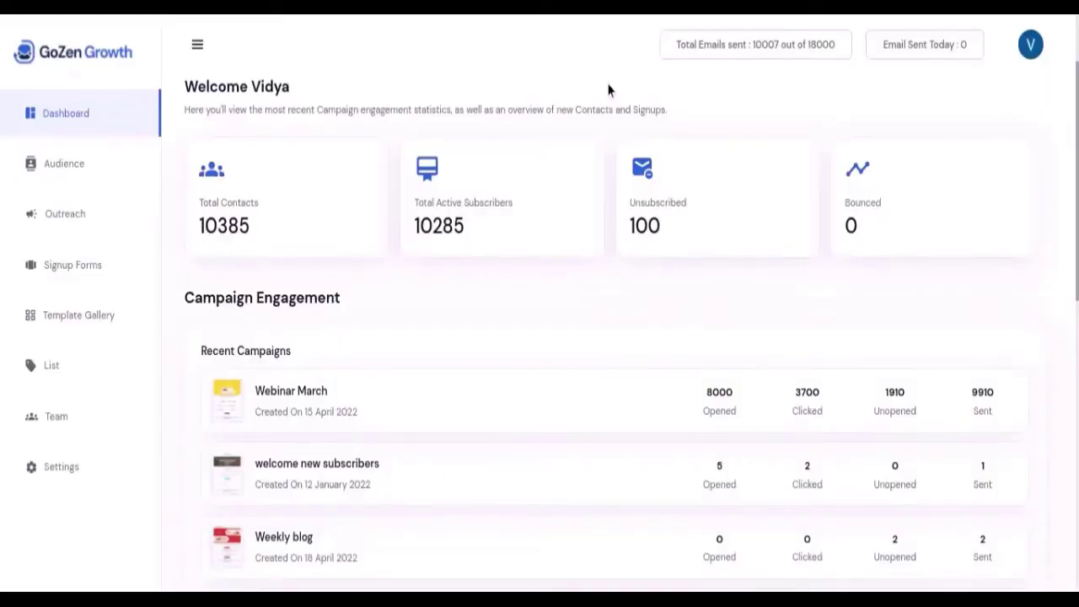
Create a new outreach campaign named "Weekly blog" with the subject "Check out my blog".
click(102, 221)
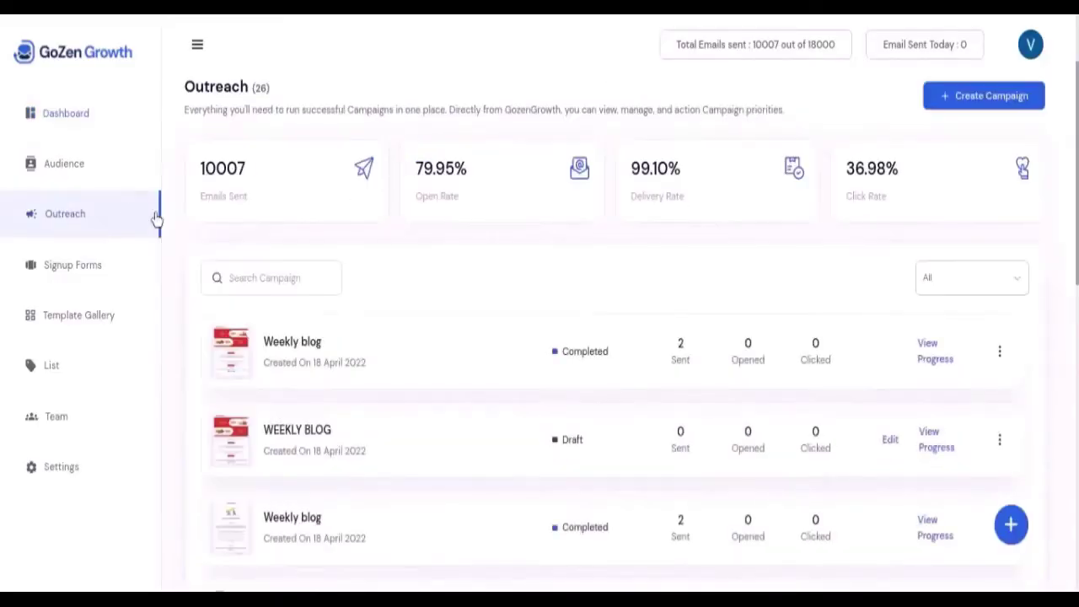
click(1002, 97)
click(538, 302)
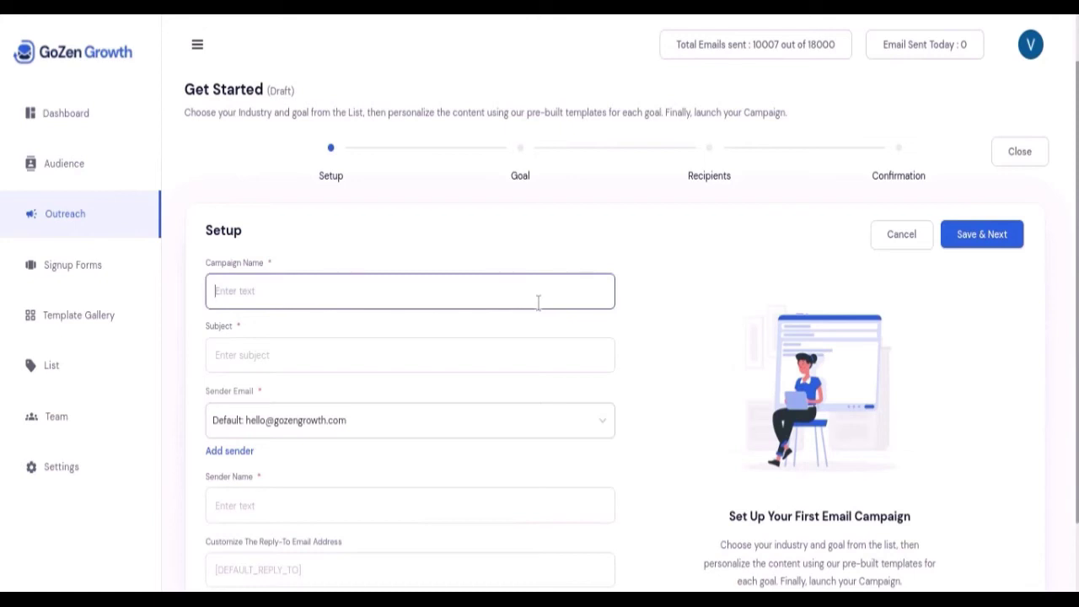
text(Weekly blog)
click(532, 338)
text(C)
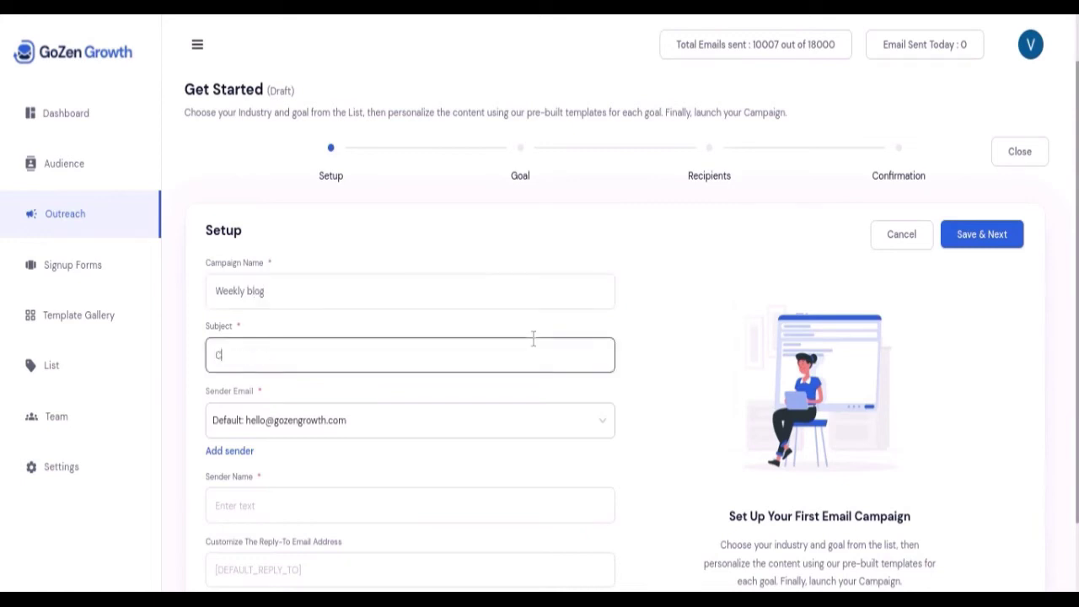
text(heck out my blog)
Fill in the sender's name and the reply-to email address, and save the campaign setup.
click(461, 460)
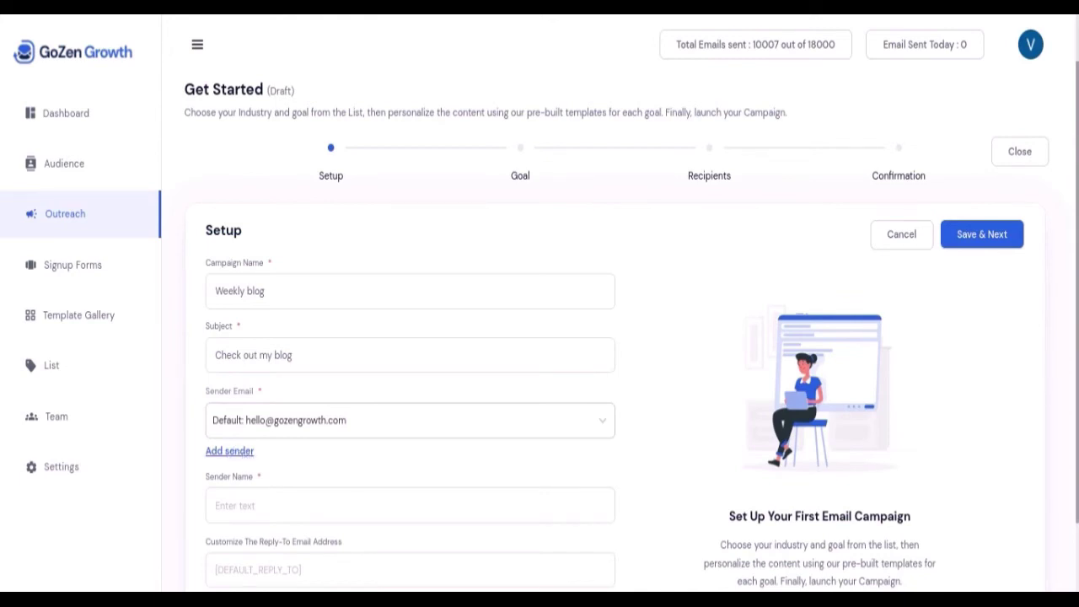
scroll(317, 461, down, 1)
click(316, 456)
text(Vidya)
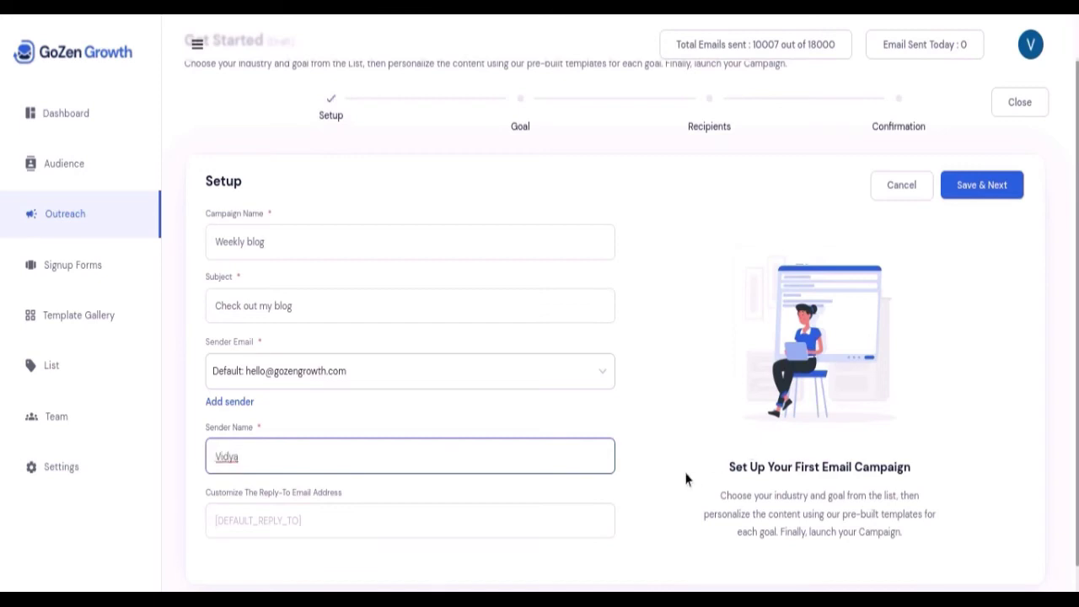
scroll(633, 498, down, 1)
click(408, 494)
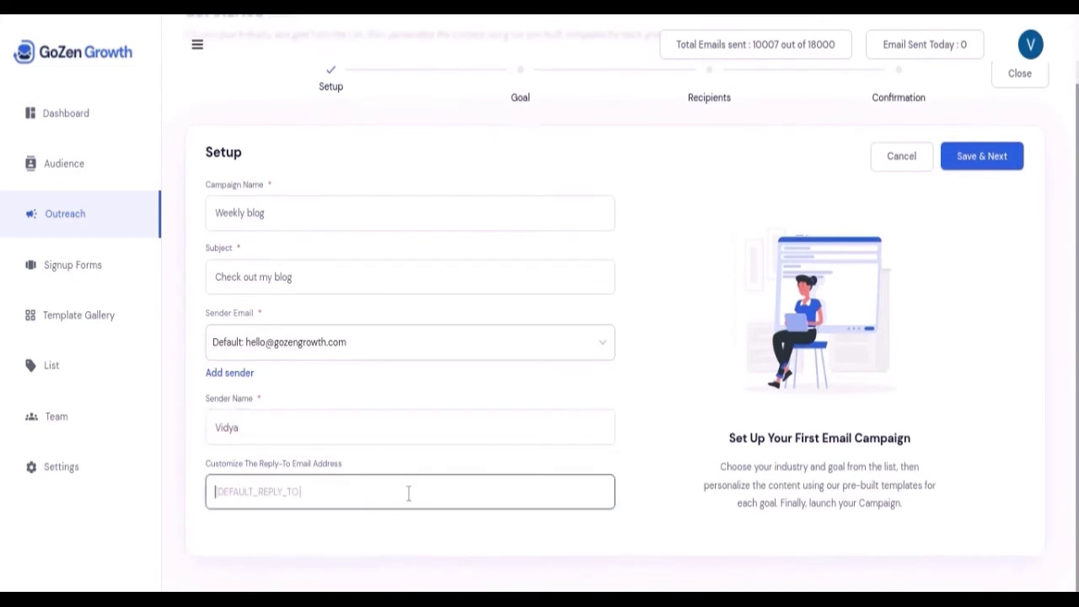
key(ctrl+v)
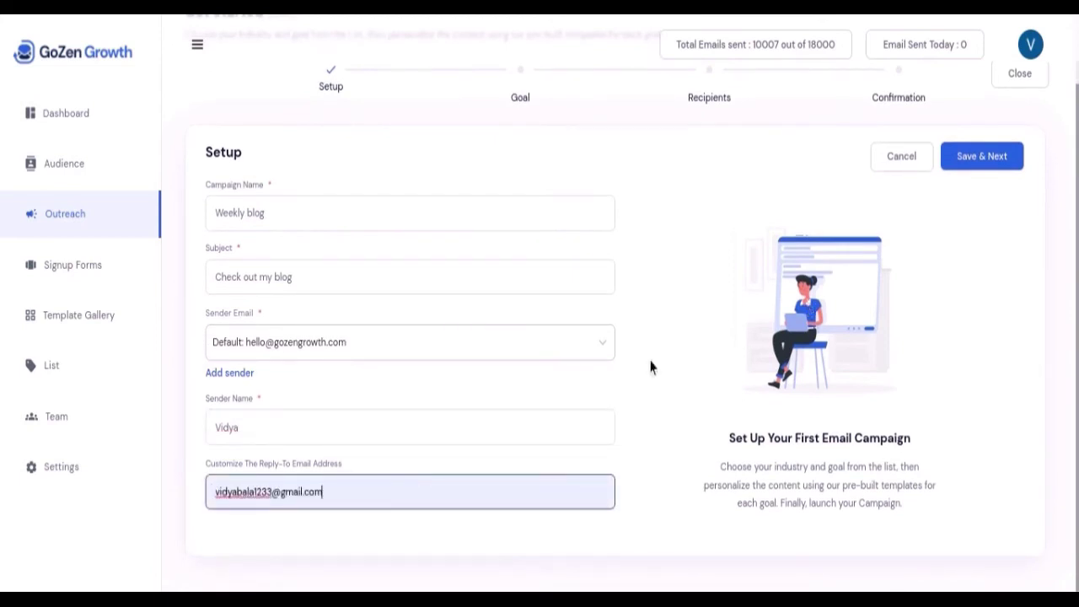
click(983, 158)
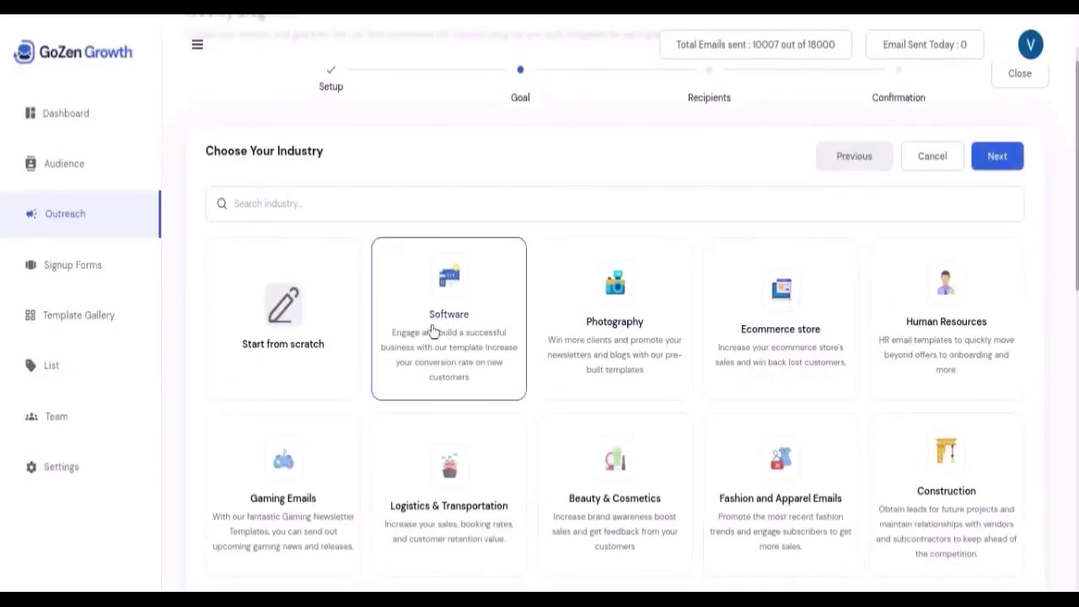
Look through the available industries and choose Photography for the campaign.
scroll(867, 407, down, 3)
scroll(870, 407, down, 3)
scroll(509, 514, down, 2)
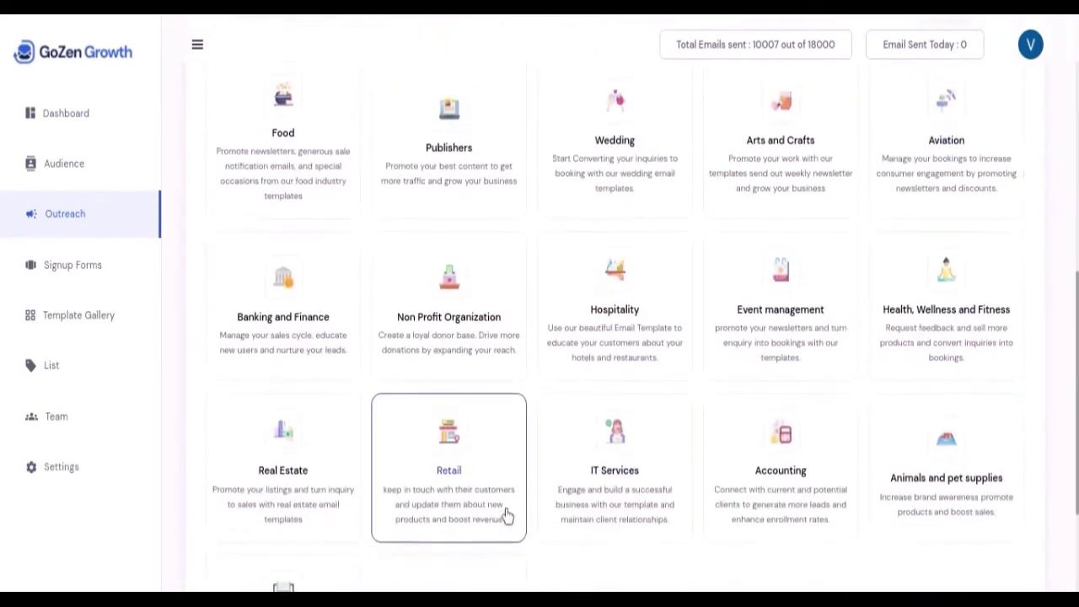
scroll(511, 485, up, 10)
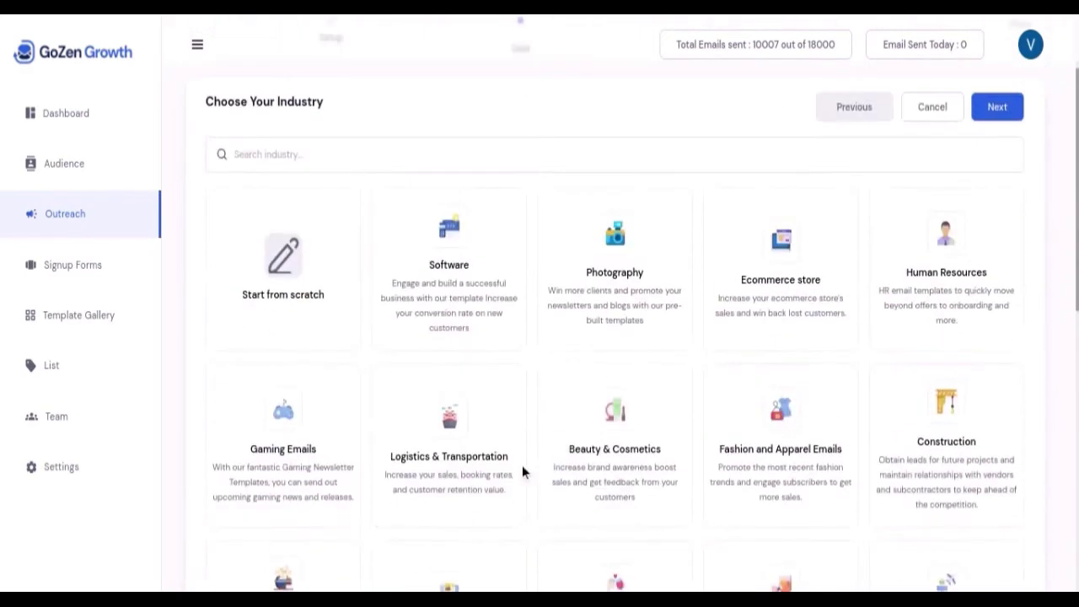
scroll(522, 466, up, 2)
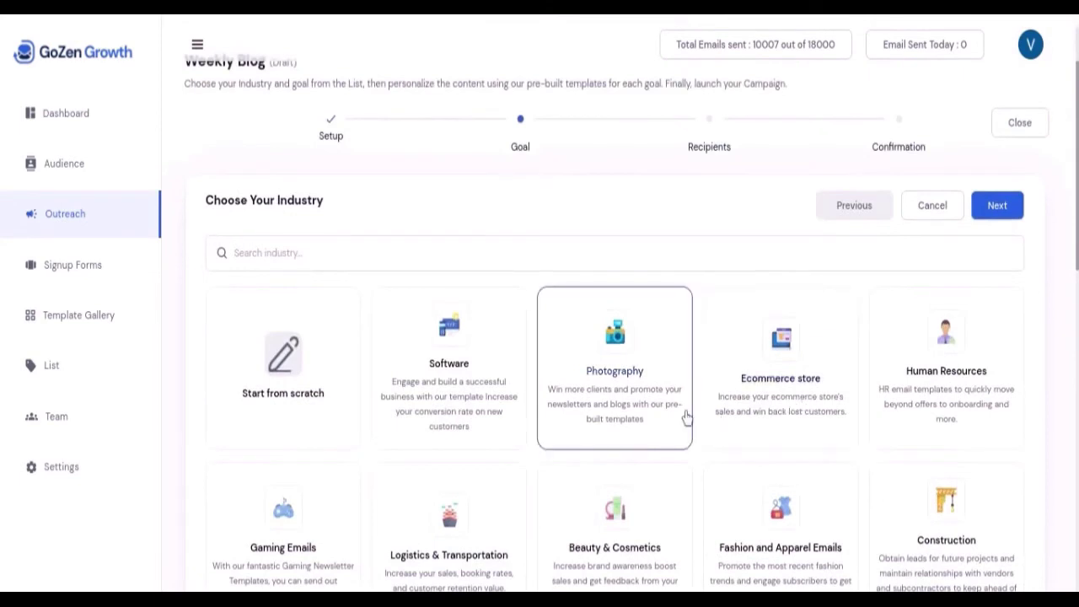
click(639, 424)
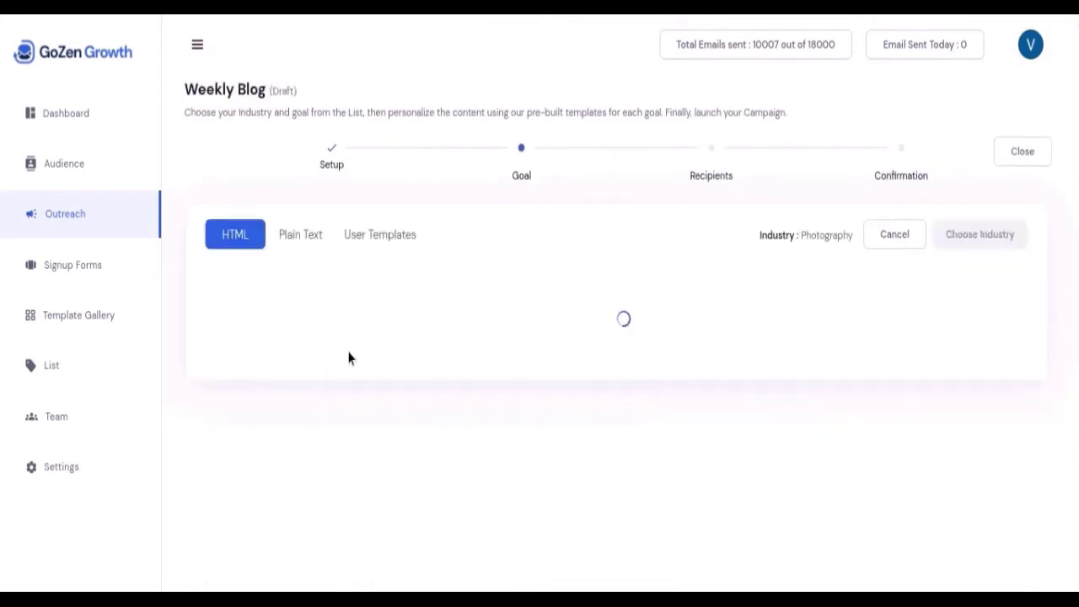
Browse the HTML templates and use the plain-text template that begins "Congratulations on your engagement!".
scroll(826, 438, down, 5)
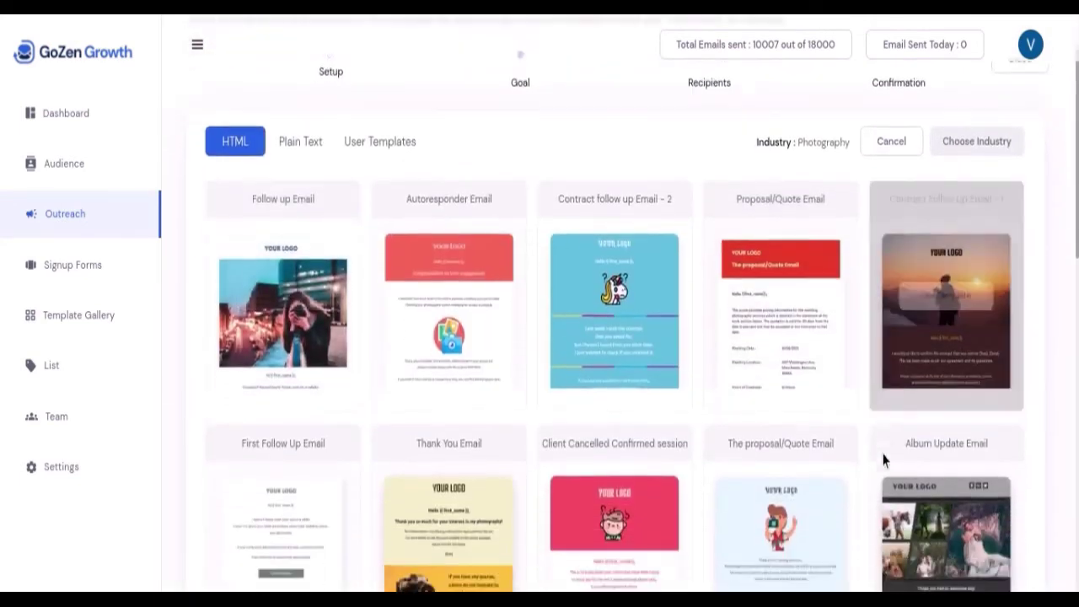
scroll(876, 483, down, 6)
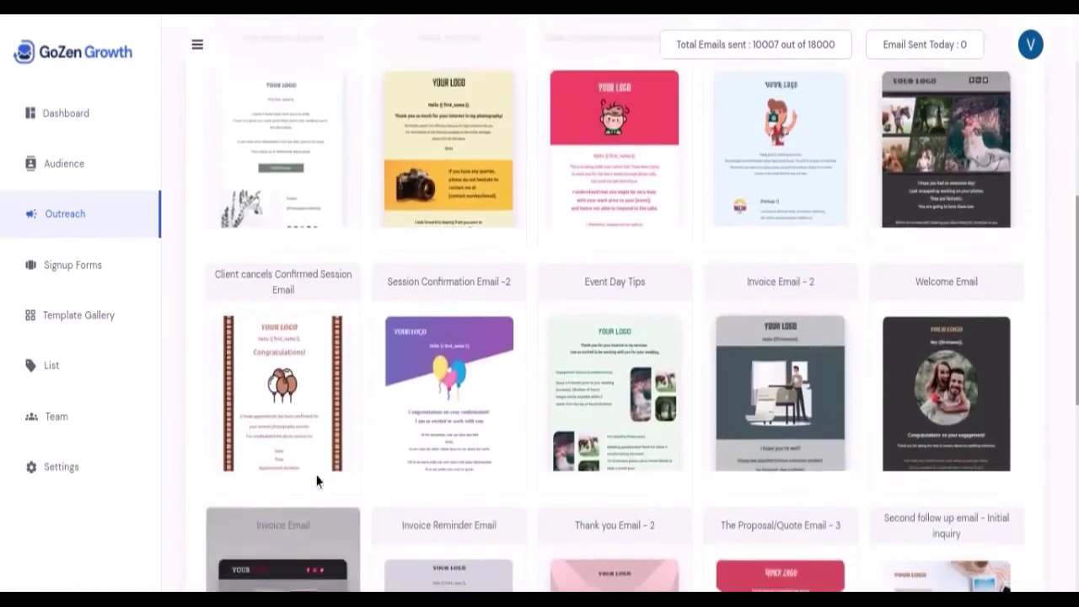
scroll(320, 440, up, 8)
scroll(321, 440, up, 3)
click(301, 237)
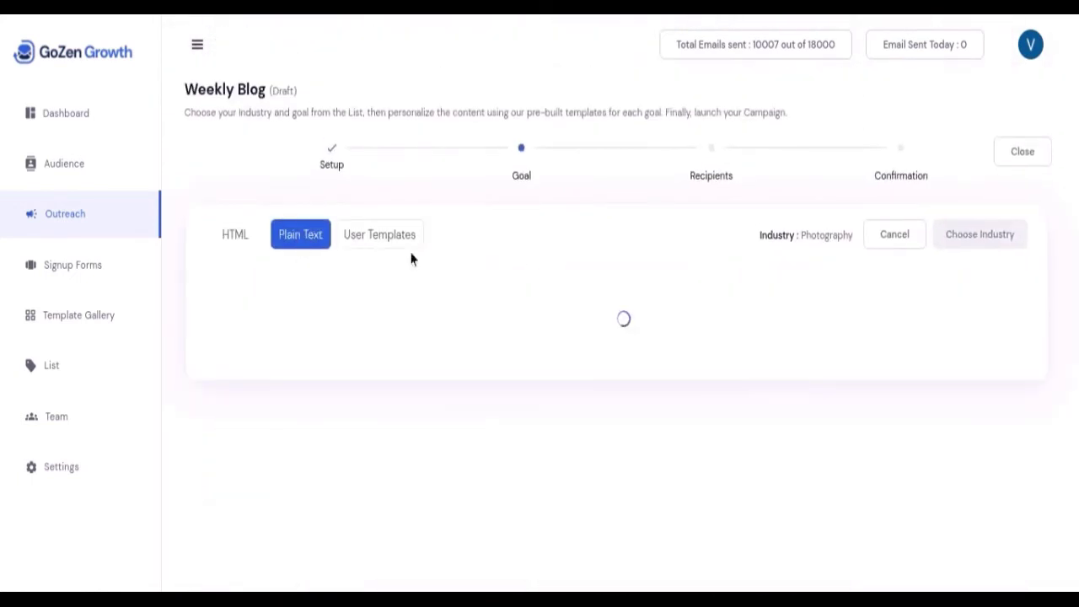
scroll(720, 363, down, 6)
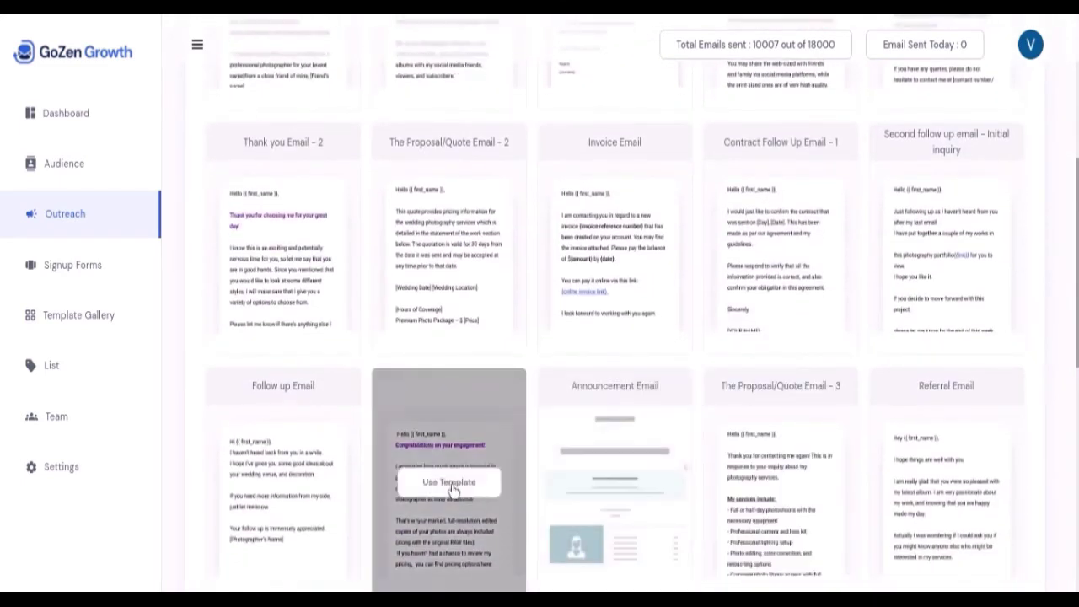
click(453, 490)
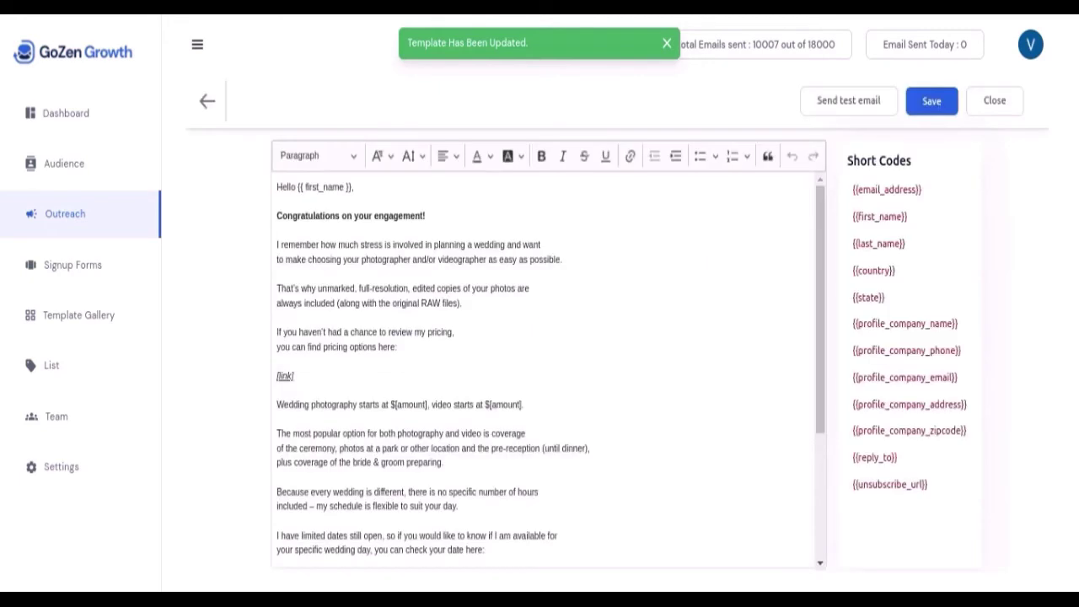
Add ". hey" at the end of the email's line about planning a wedding and save the template.
click(562, 243)
text(. hey)
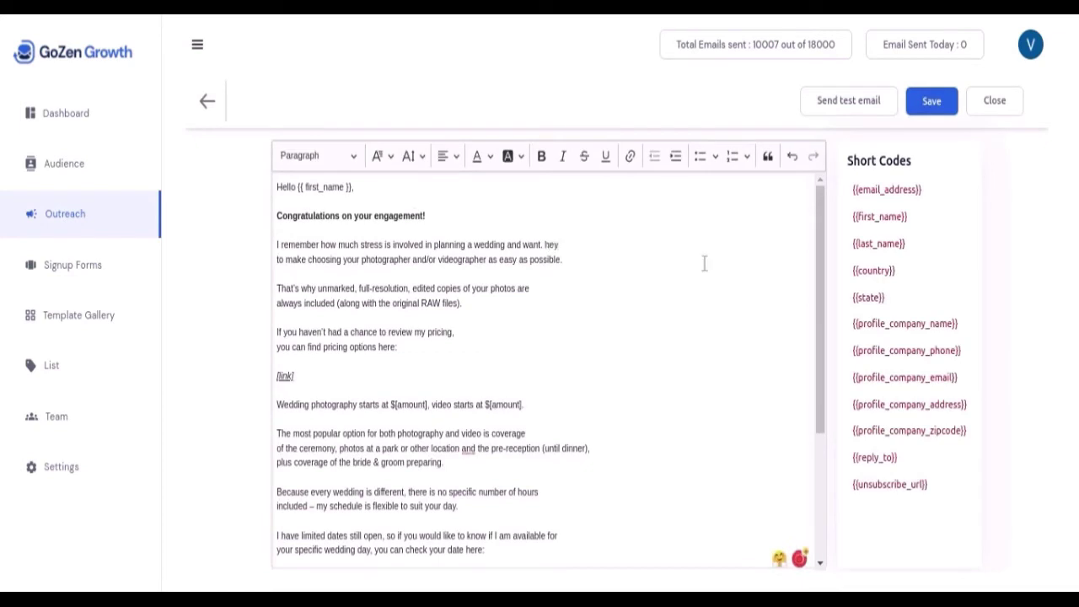
drag(852, 189, 971, 499)
click(971, 499)
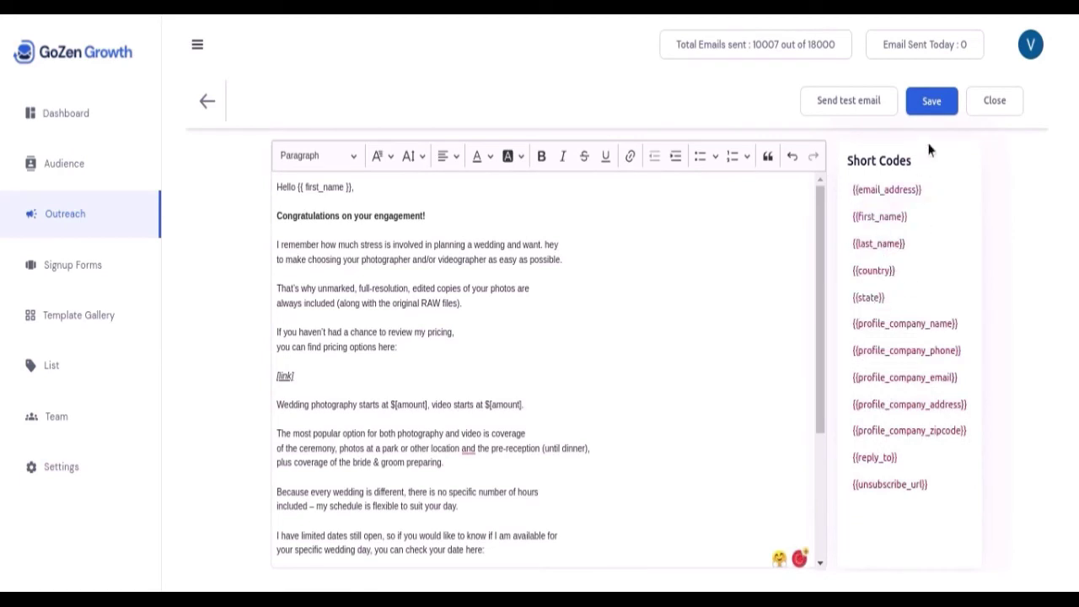
click(915, 99)
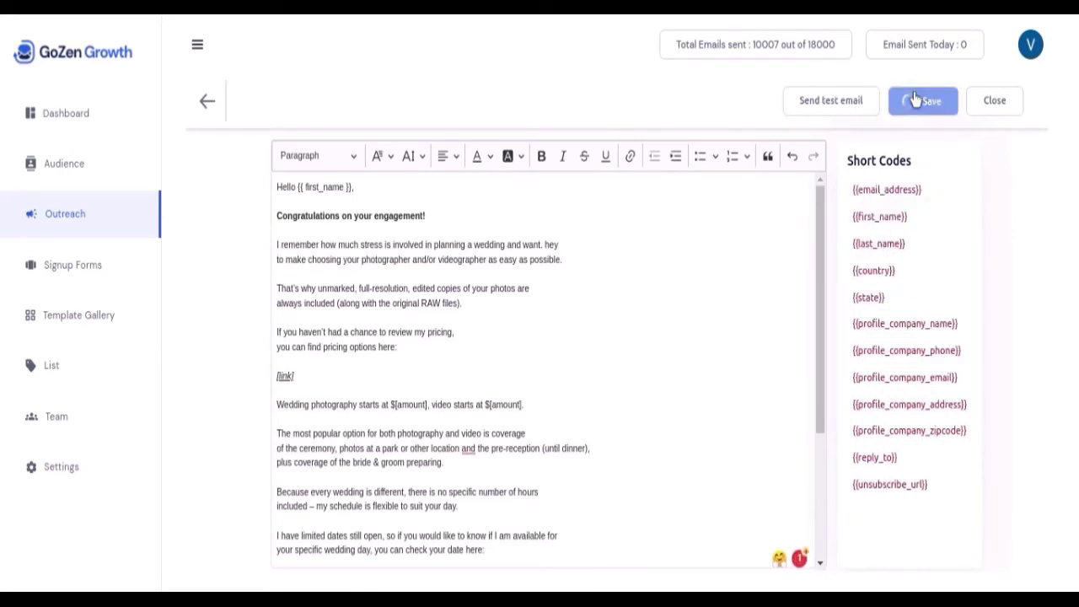
Change the campaign's template to the HTML "Discount Email" design.
click(773, 242)
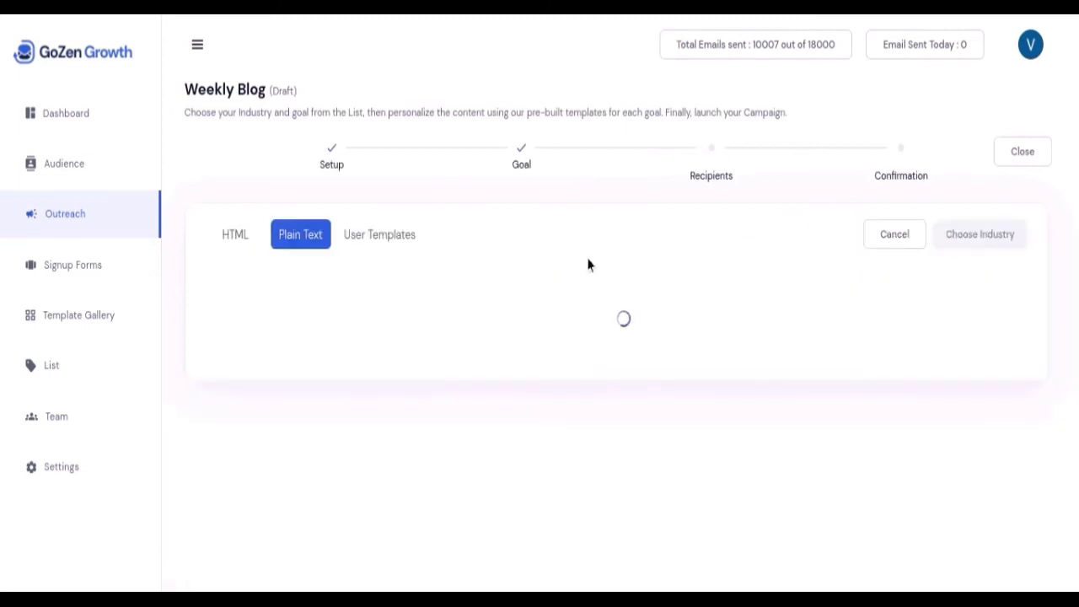
scroll(202, 181, down, 2)
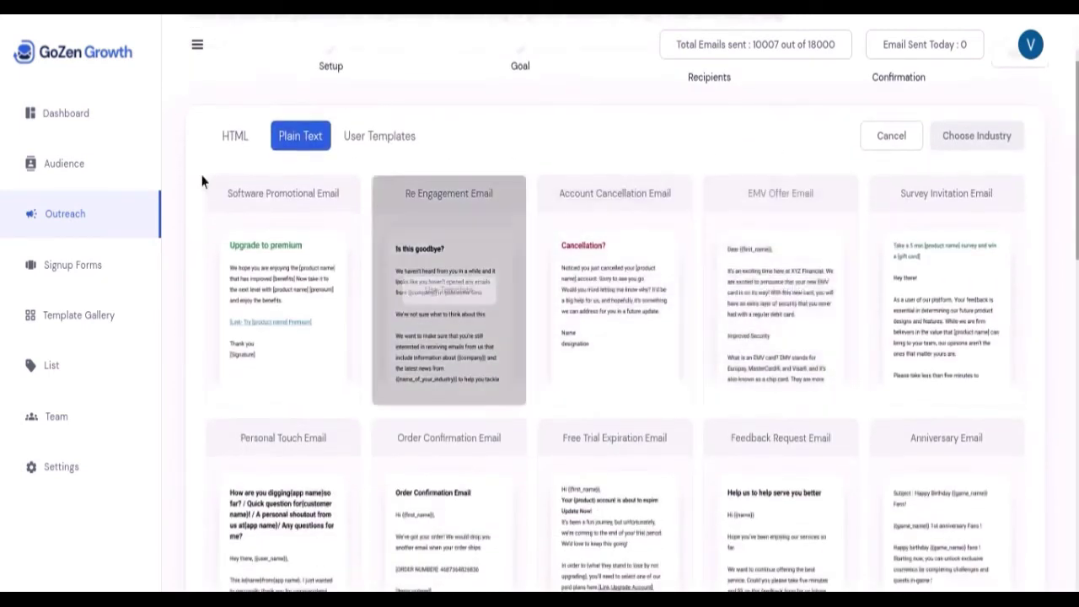
click(228, 137)
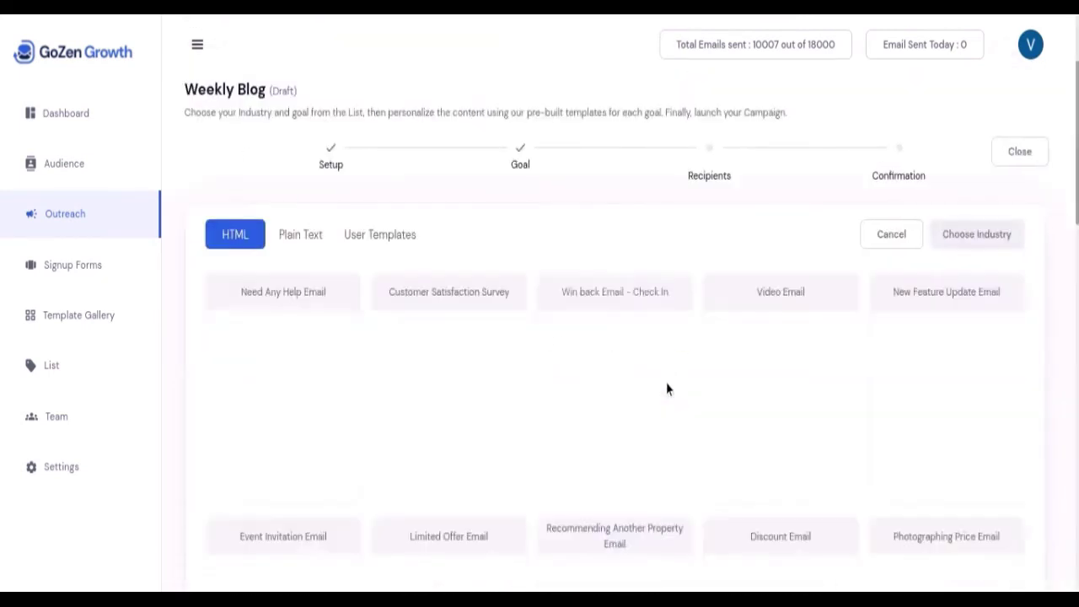
scroll(666, 389, down, 4)
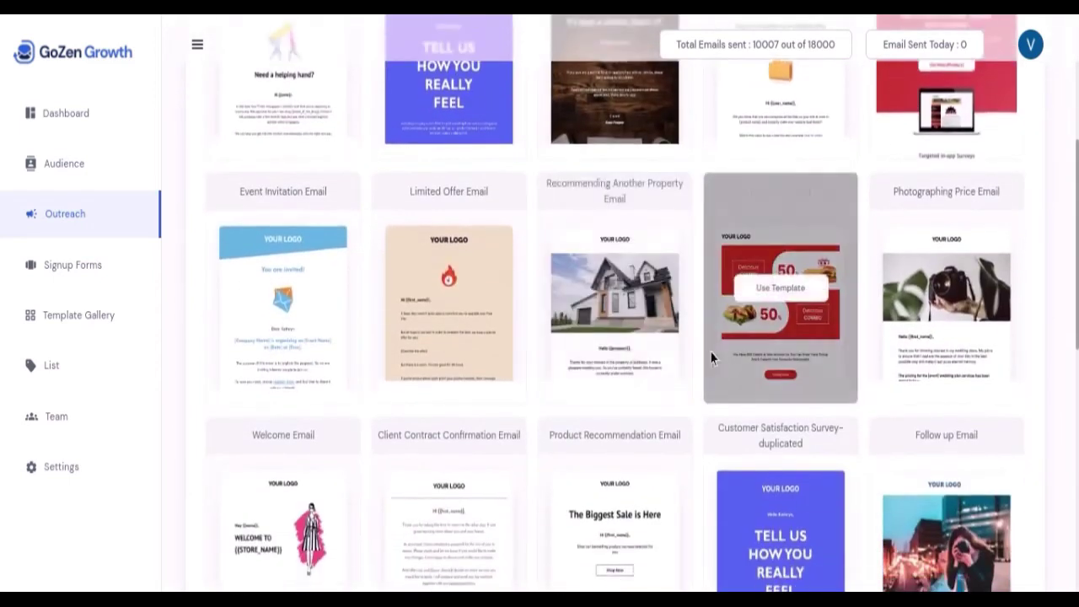
click(771, 291)
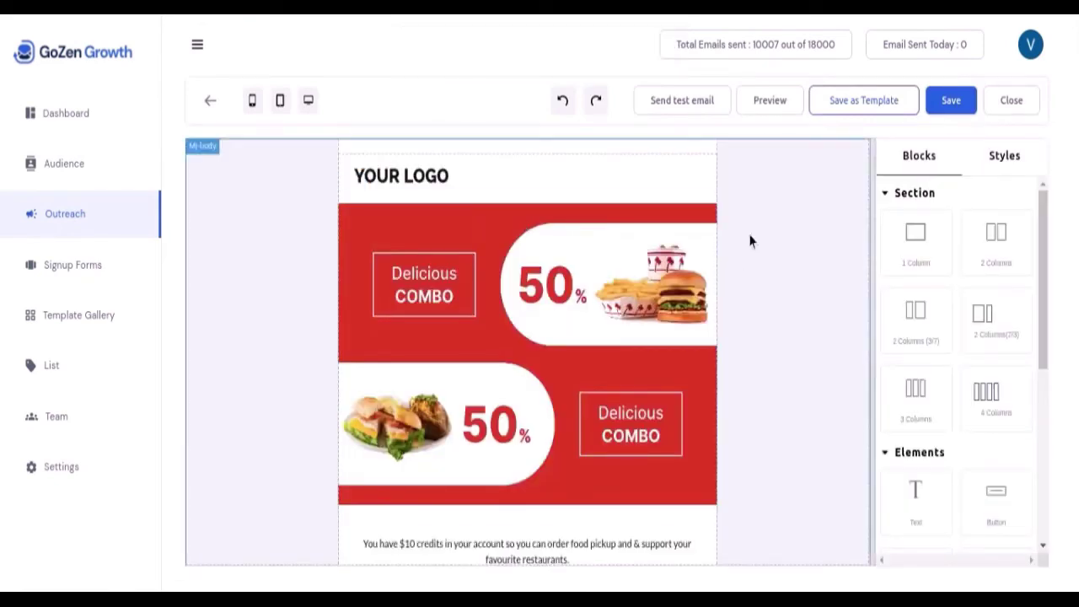
Examine the editor's building blocks and check the email layout in mobile, tablet and desktop views.
scroll(952, 371, down, 3)
scroll(922, 274, up, 2)
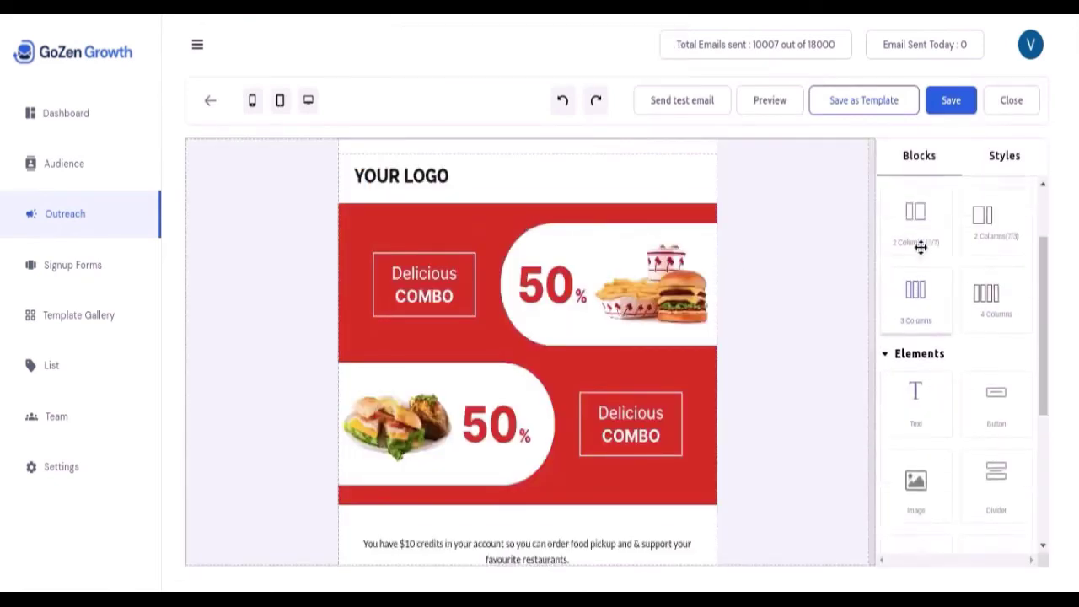
click(252, 101)
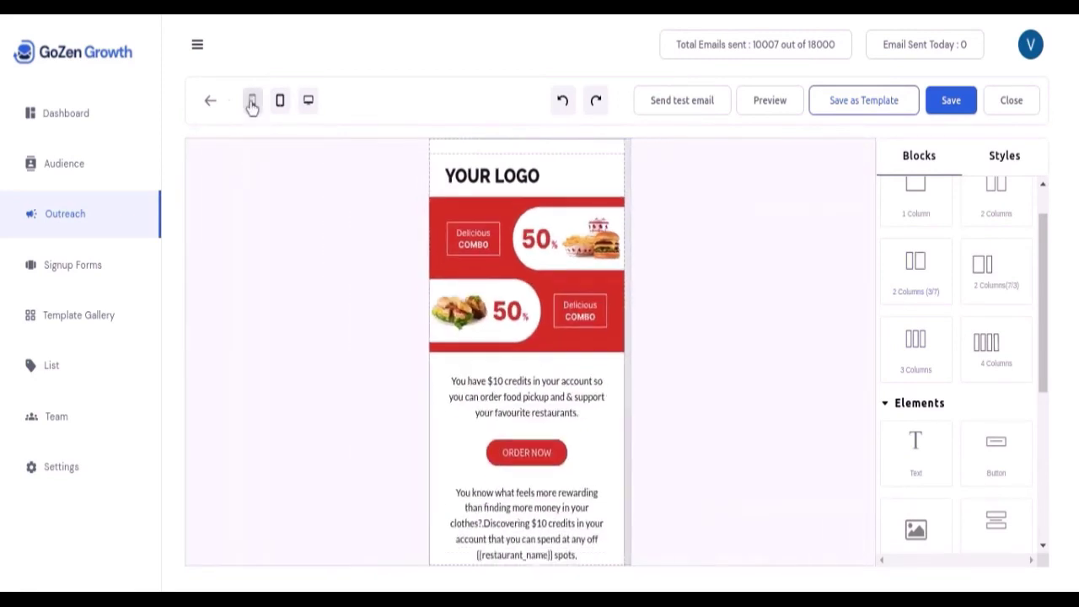
click(279, 101)
click(307, 101)
click(252, 101)
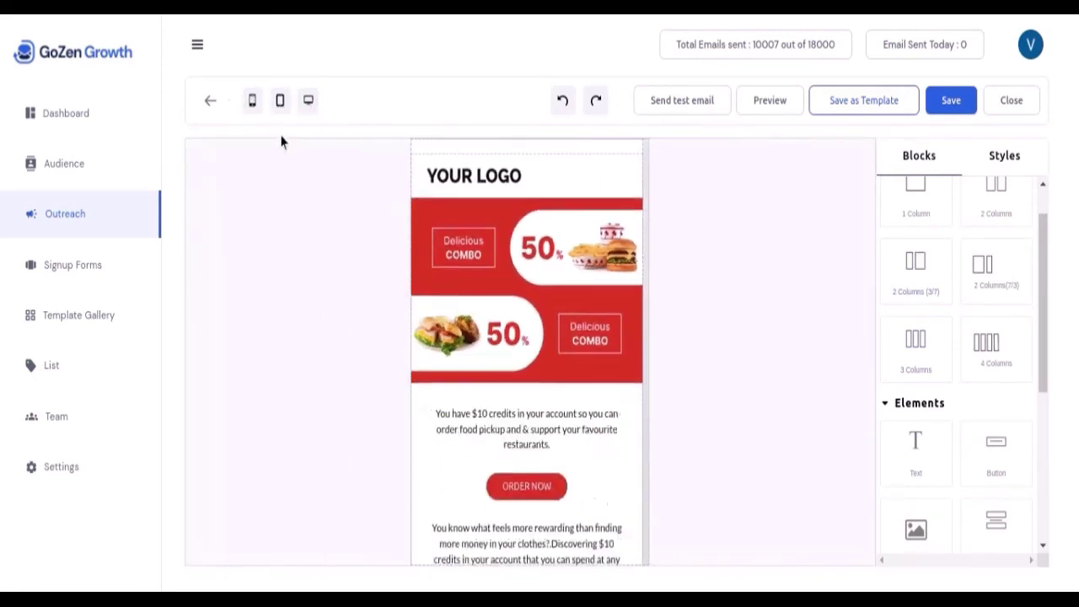
scroll(585, 366, down, 3)
scroll(585, 390, up, 2)
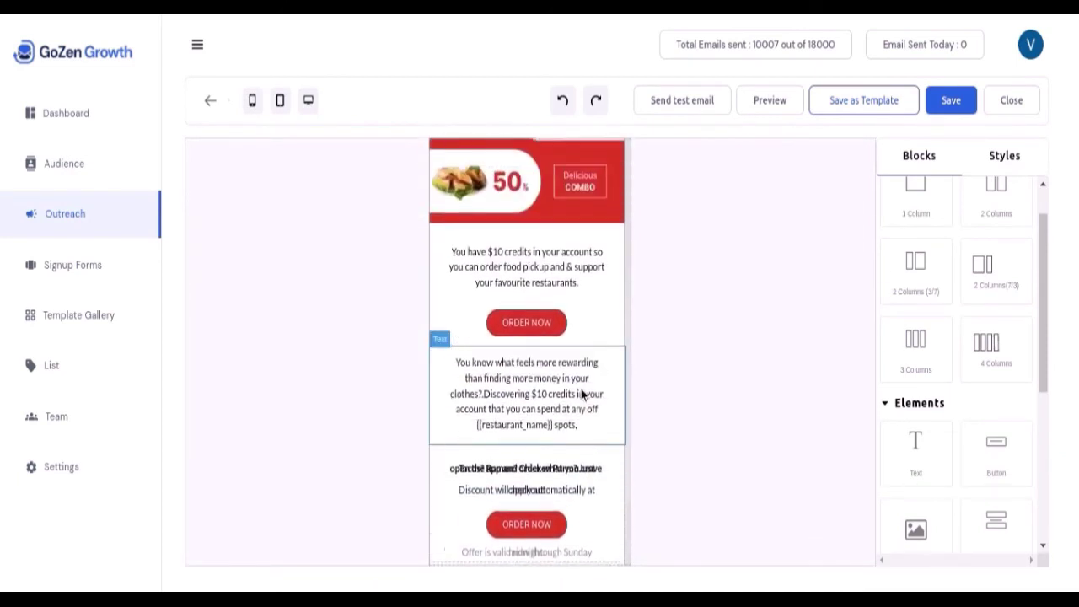
scroll(581, 393, up, 2)
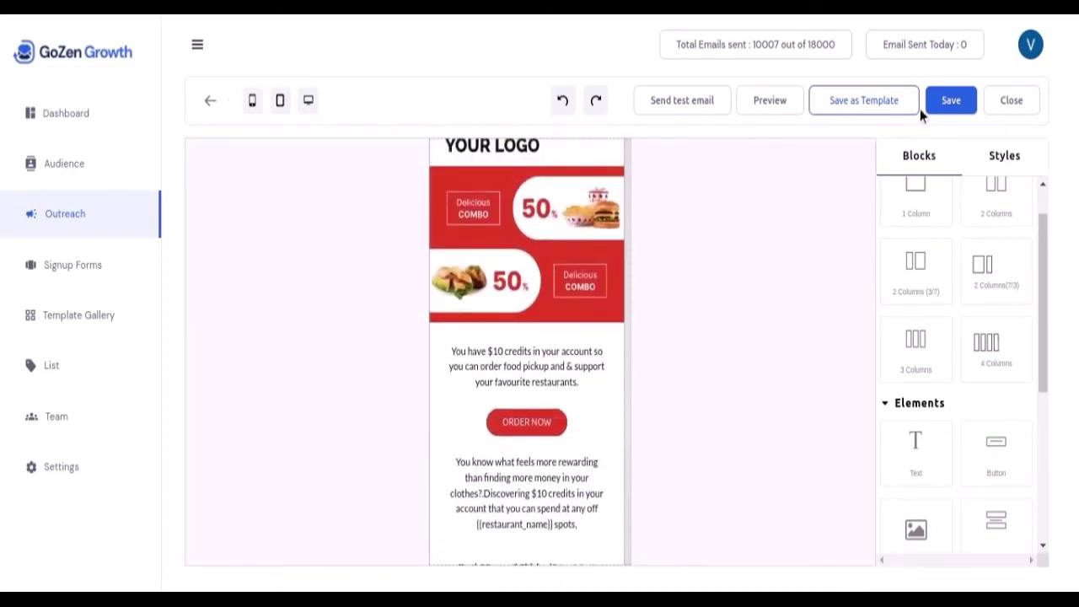
Save the email design as a reusable template titled "temp".
click(854, 107)
click(603, 215)
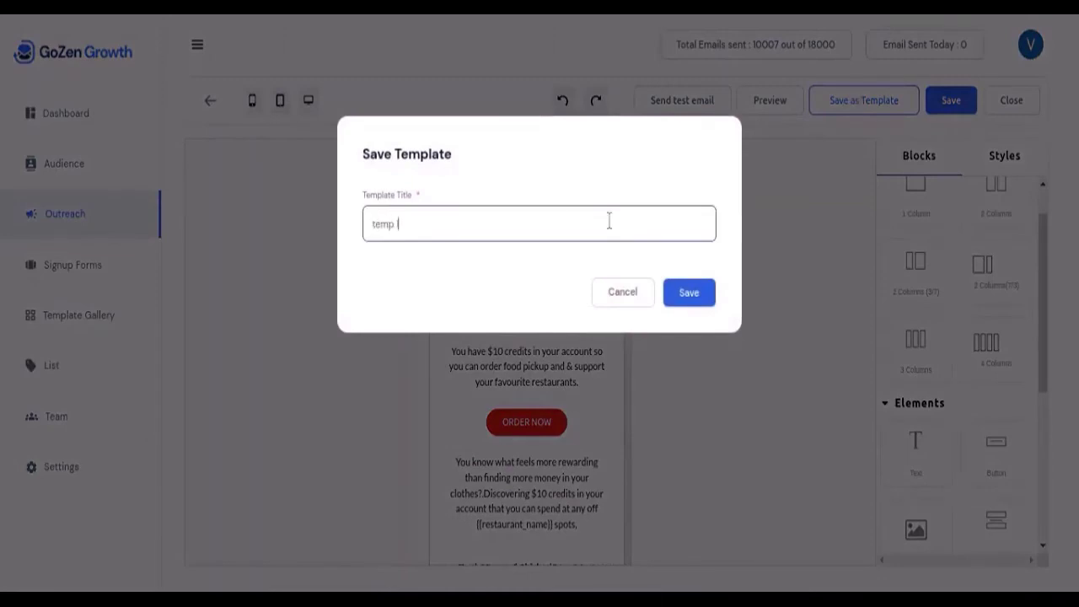
text(temp)
click(693, 293)
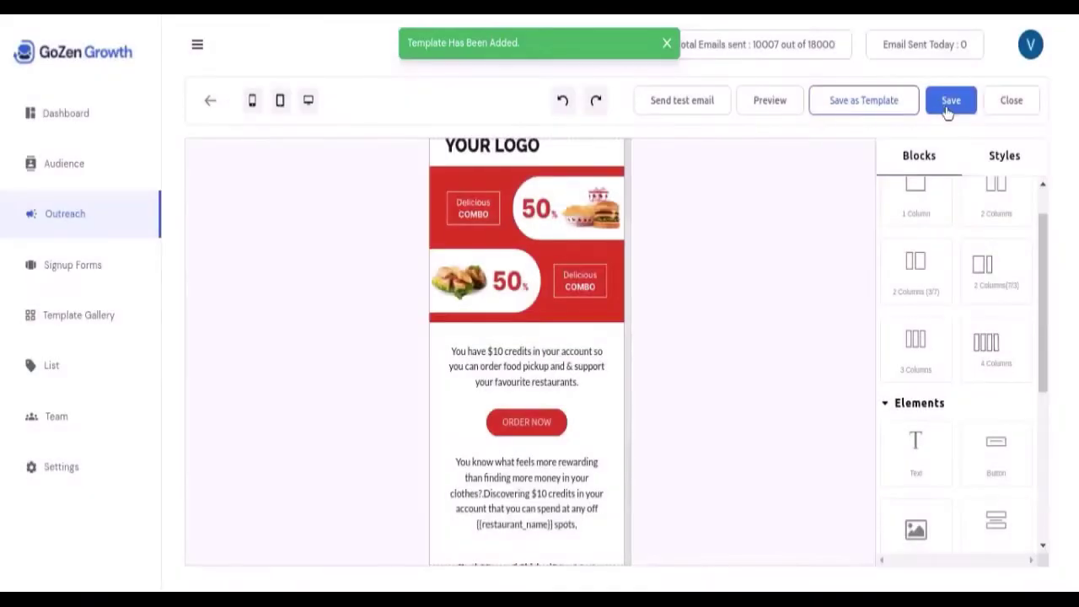
Save the campaign's email design, close the editor and proceed to the recipient list selection.
click(946, 110)
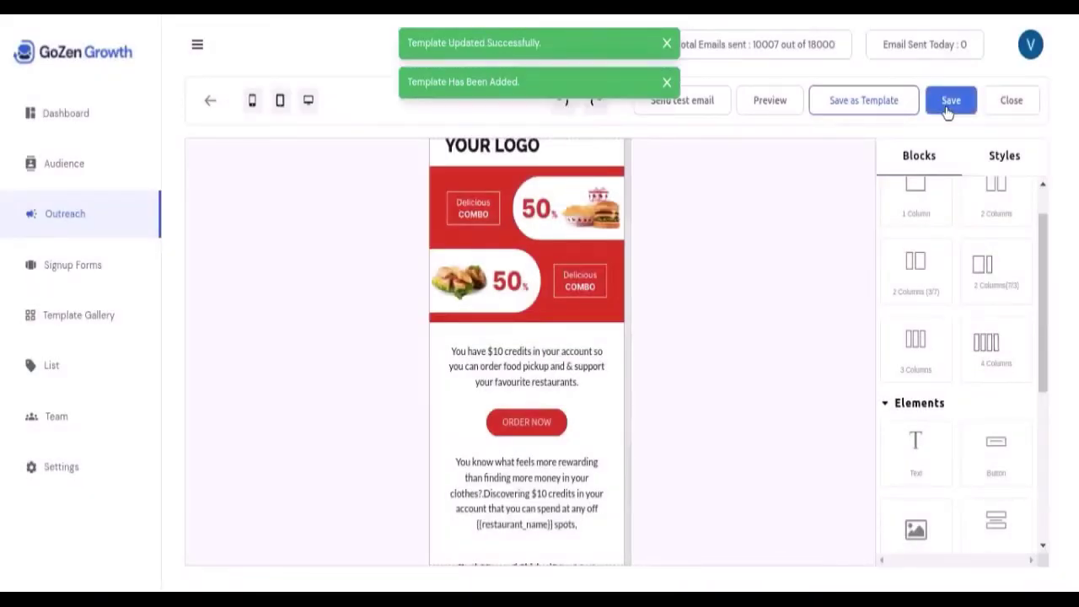
click(1007, 107)
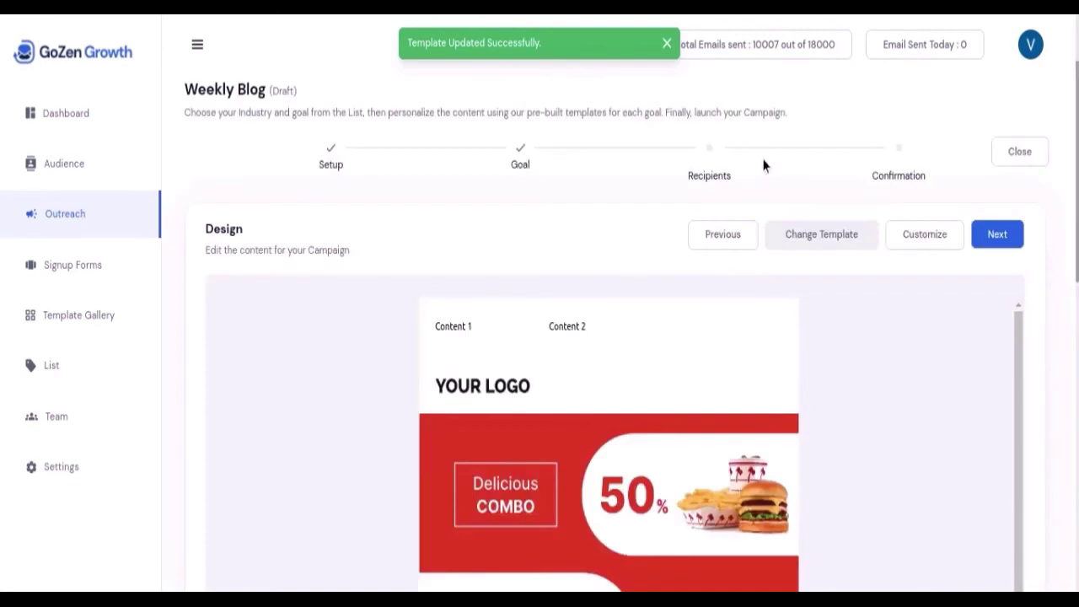
click(981, 233)
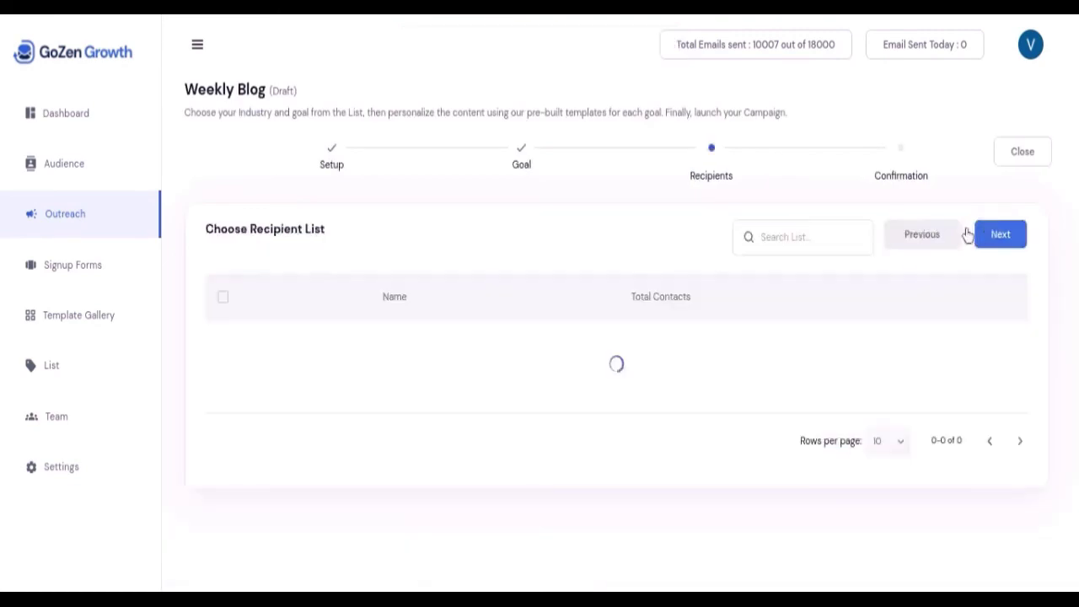
Choose "list 2" and "list 3" as the campaign's recipient lists and proceed to the confirmation stage.
scroll(295, 363, down, 1)
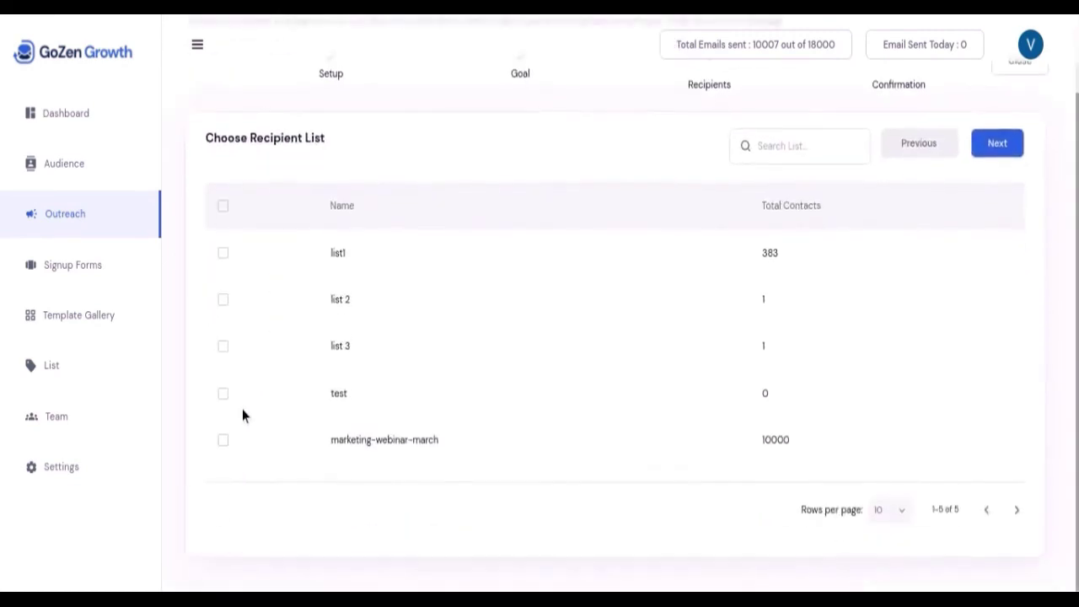
click(222, 345)
click(223, 299)
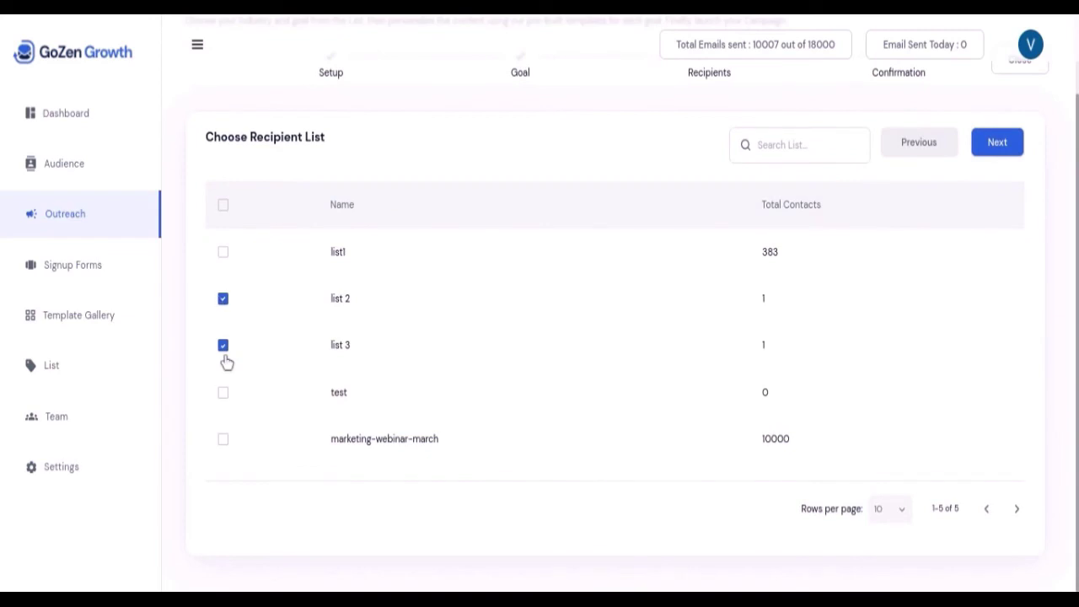
click(998, 143)
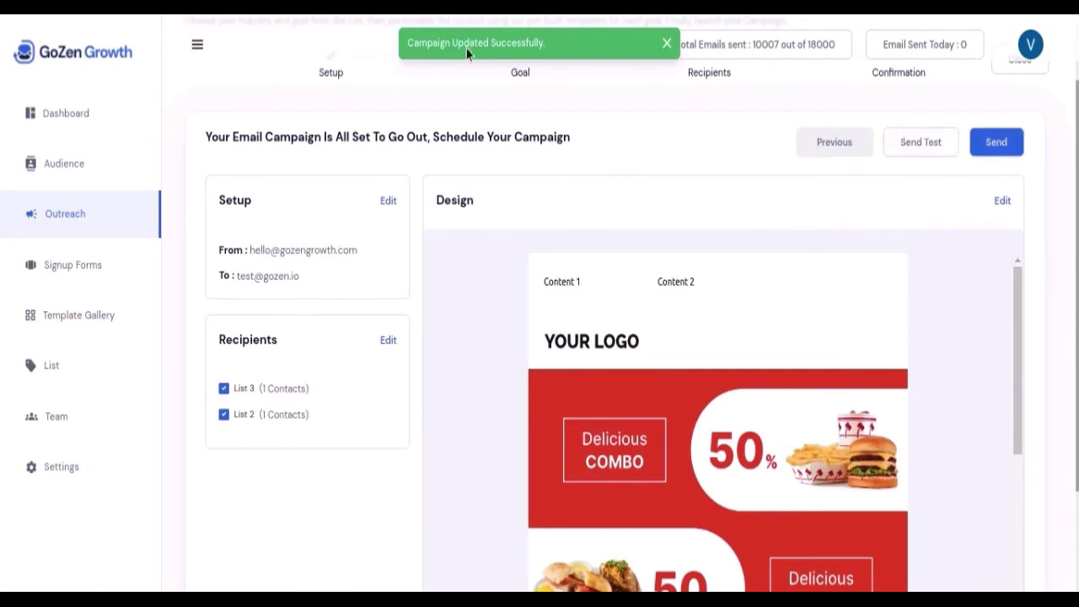
Review the email design in the campaign summary and send a test email to the tester's email address.
scroll(945, 463, down, 5)
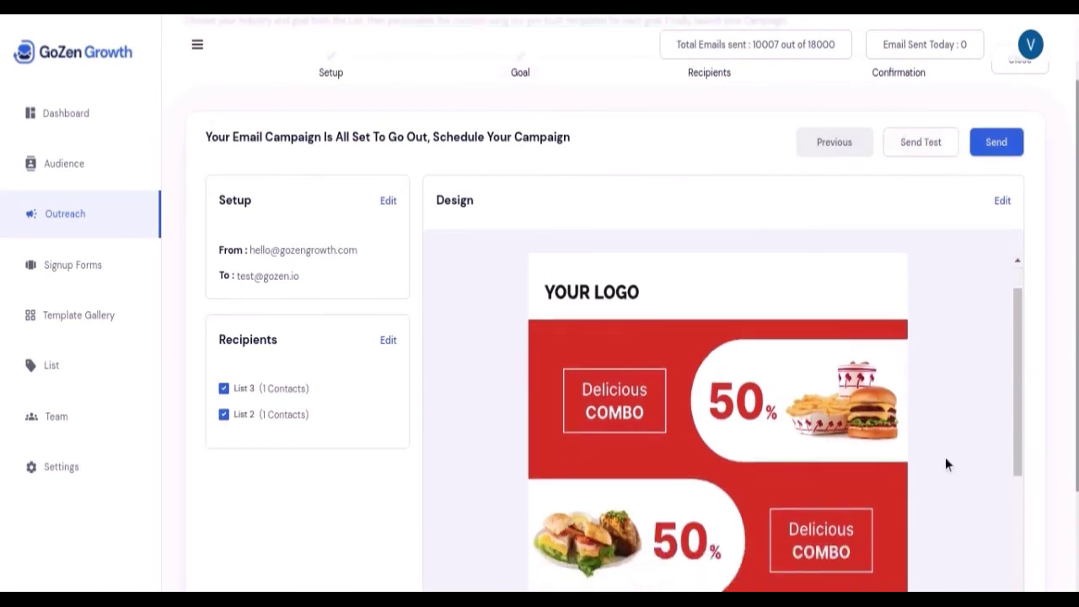
scroll(685, 461, up, 1)
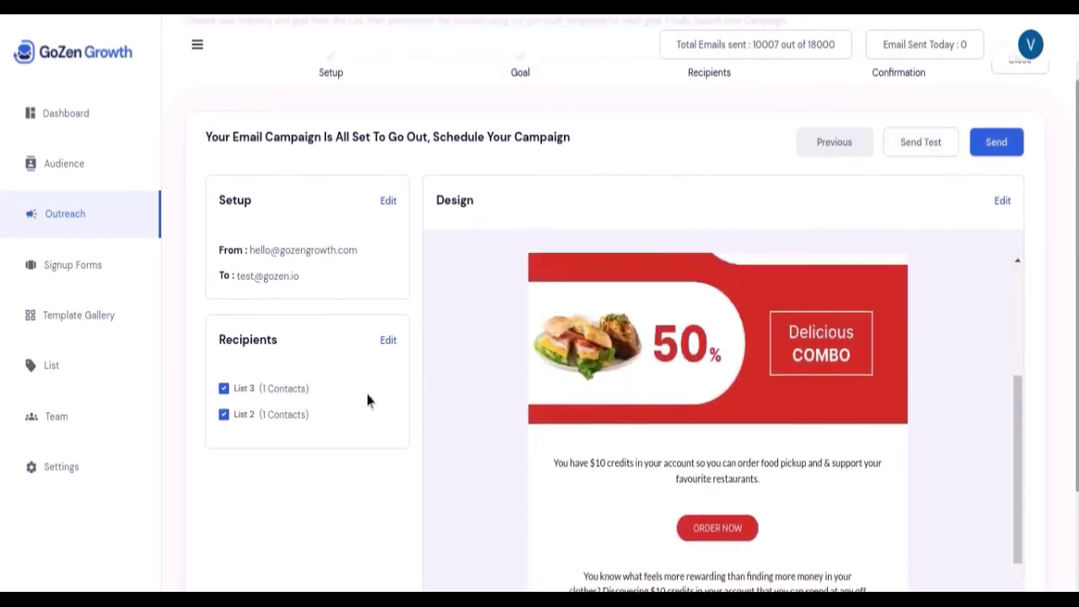
scroll(759, 406, up, 3)
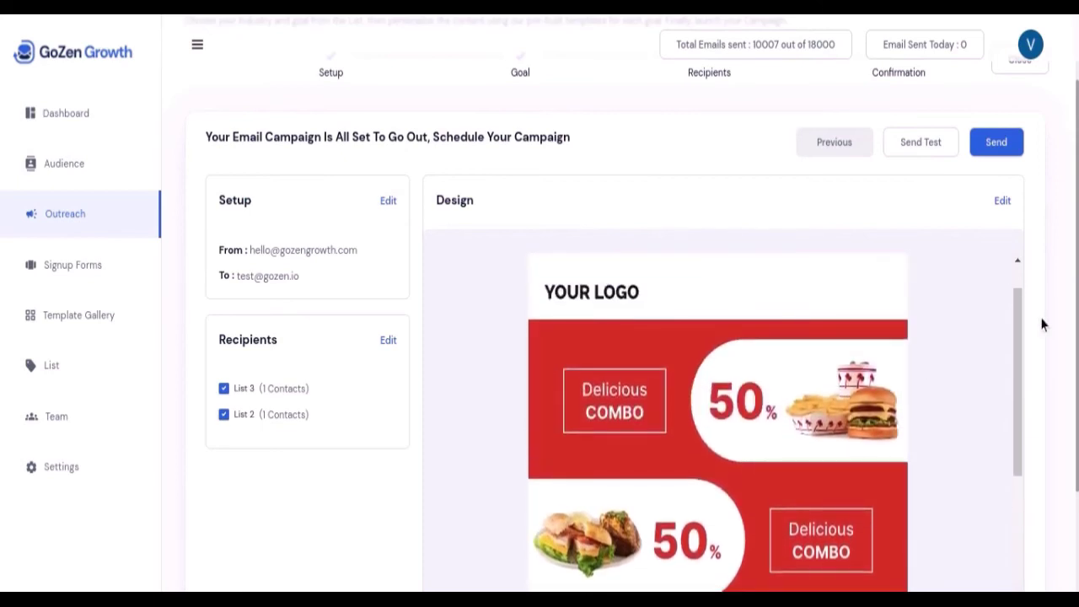
click(931, 148)
click(609, 247)
key(ctrl+v)
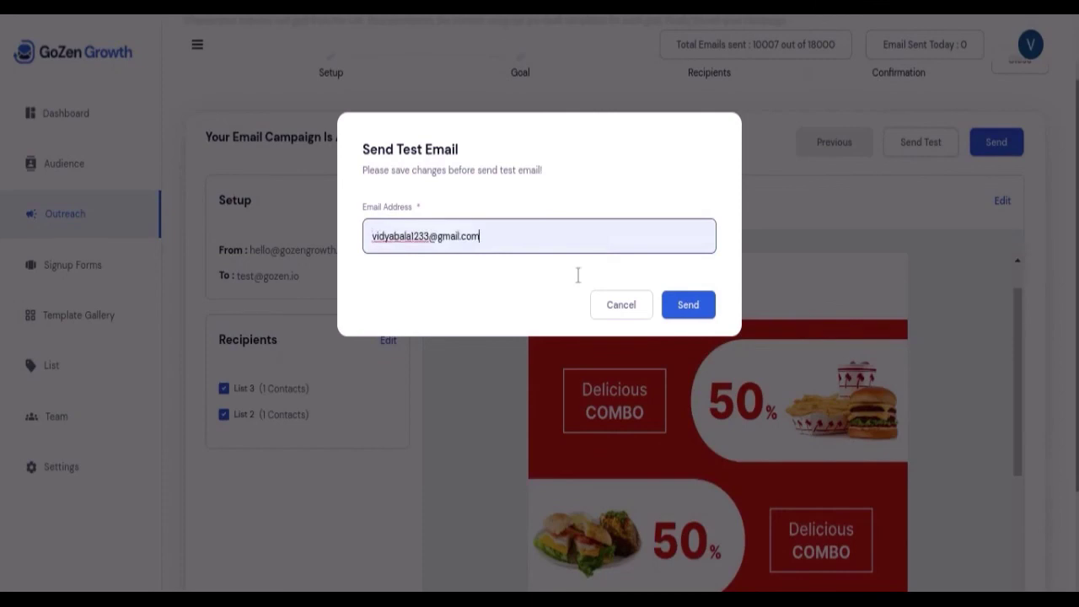
click(688, 310)
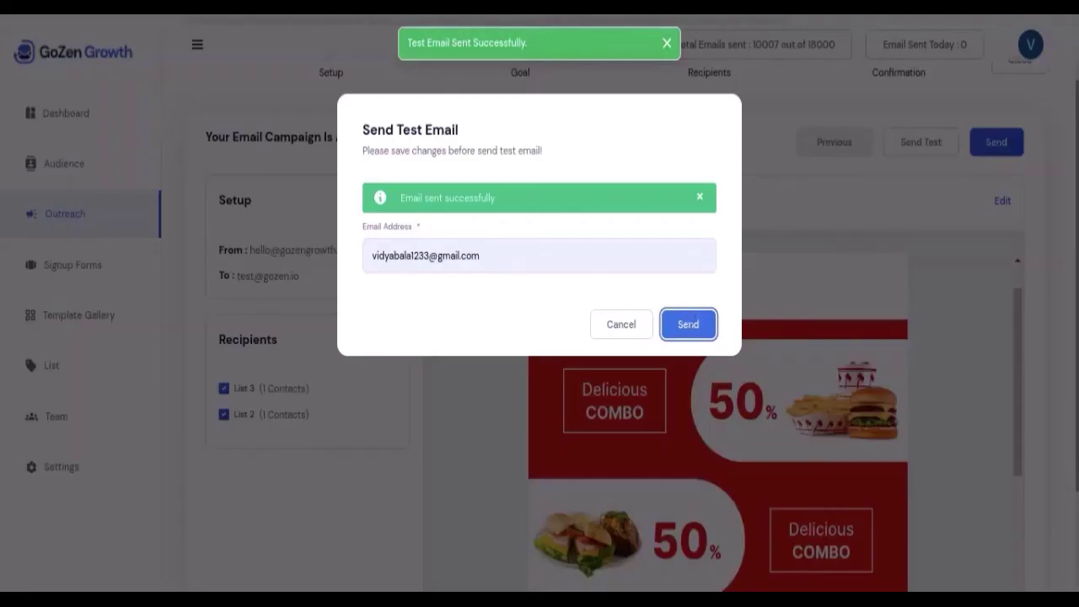
click(637, 330)
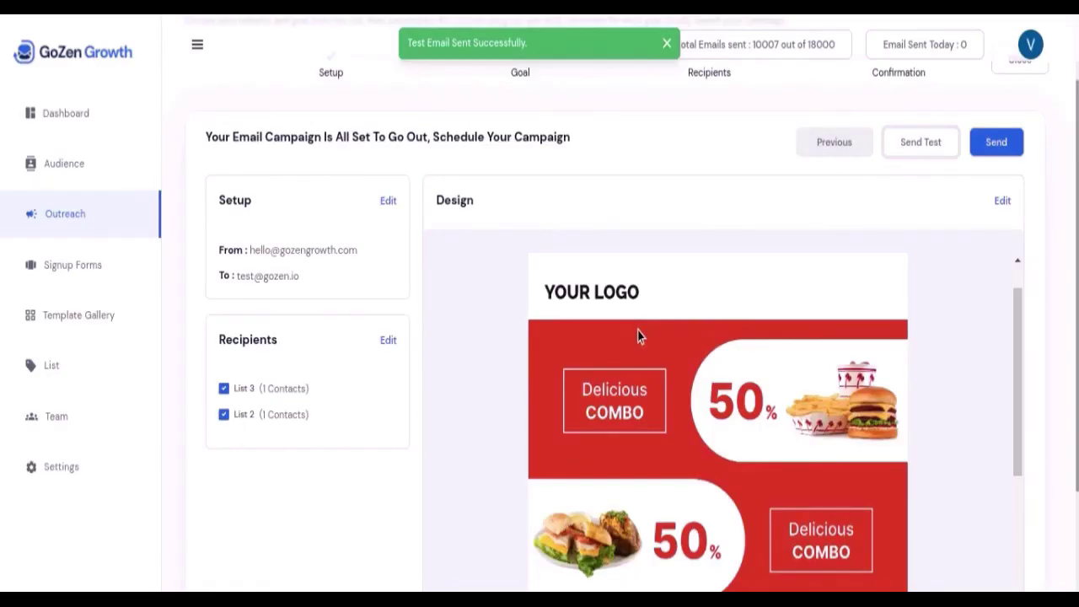
Schedule the campaign with Schedule For Send instead of Send Now, keeping the offered date and time.
click(1002, 154)
drag(377, 200, 463, 203)
click(393, 247)
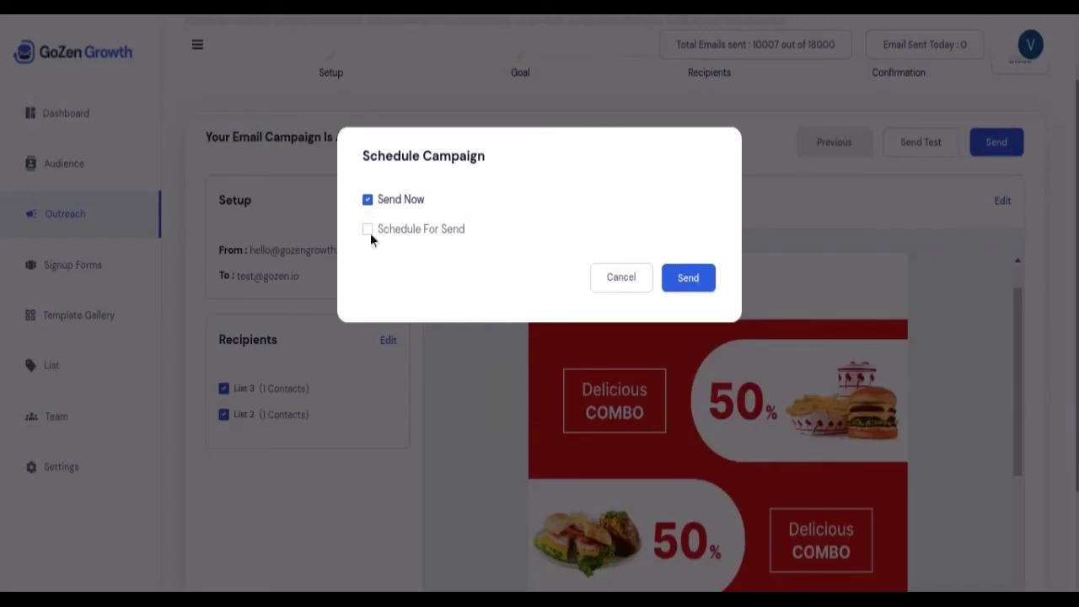
click(368, 231)
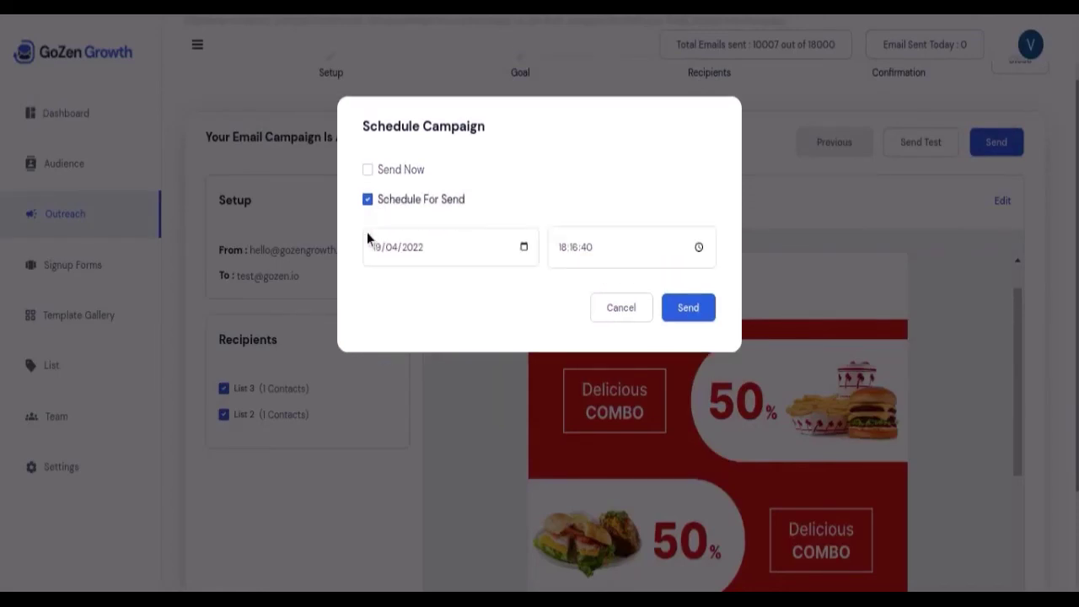
click(666, 310)
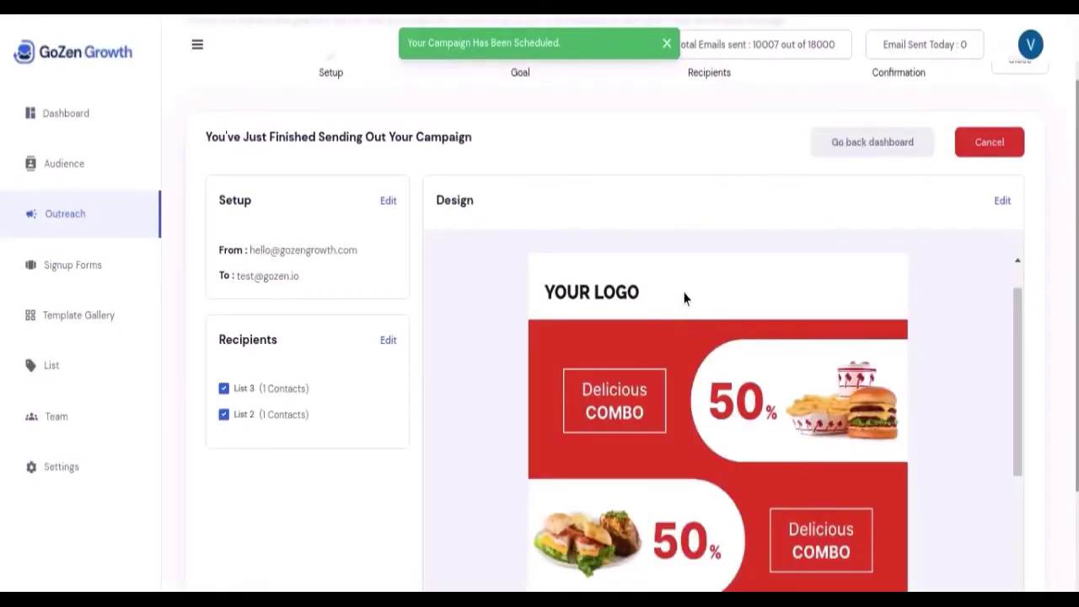
Return to the campaign list and view the progress of the scheduled "Weekly blog" campaign.
click(988, 150)
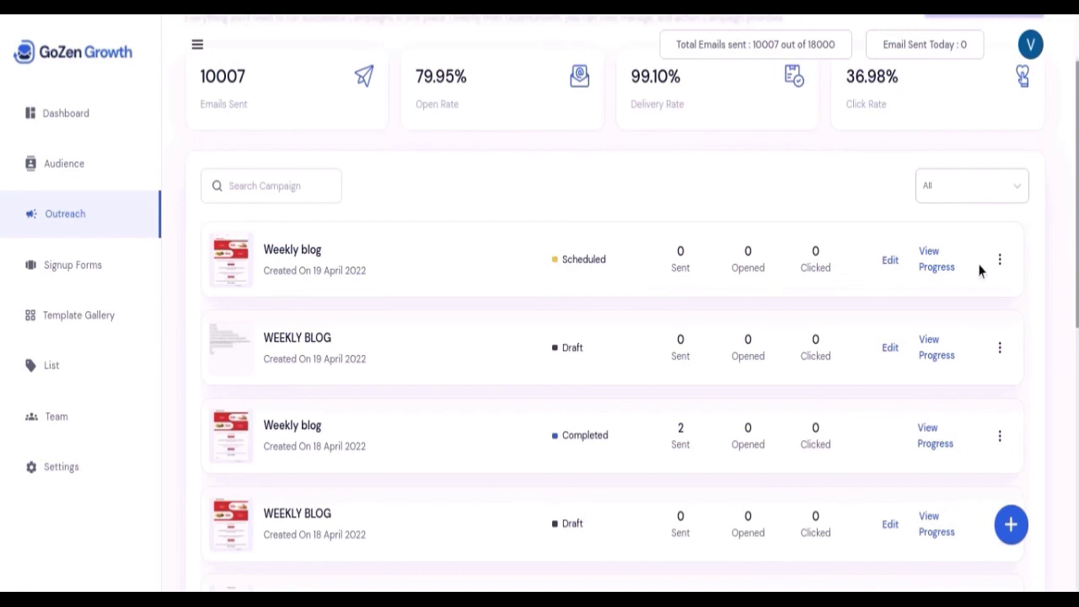
click(927, 267)
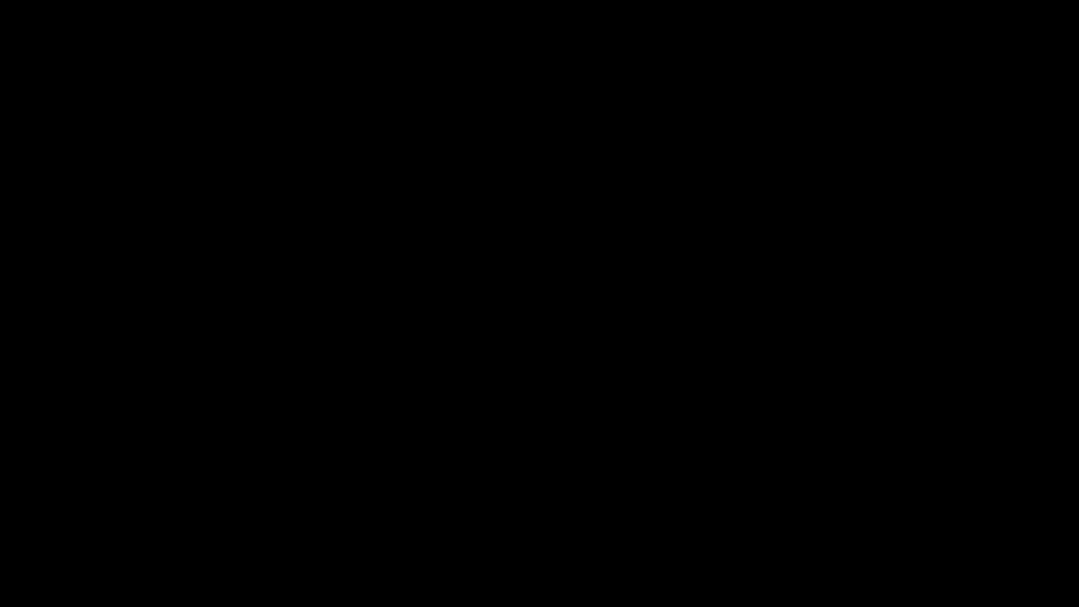